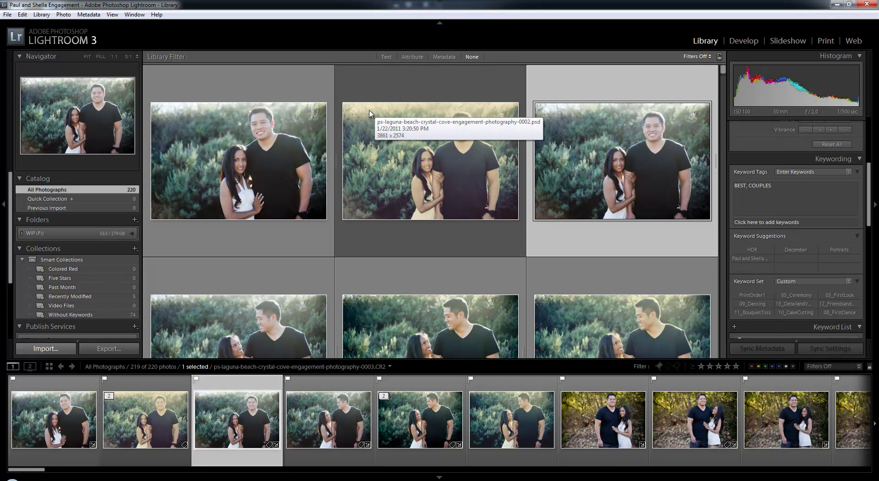
Select the engagement photo ending in -0002.psd in the Library grid and bring it into Develop
left_click(412, 160)
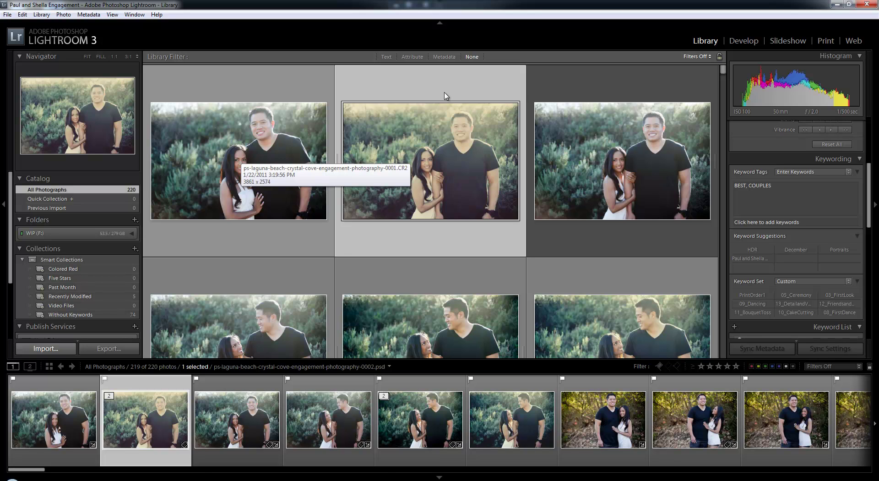
left_click(744, 41)
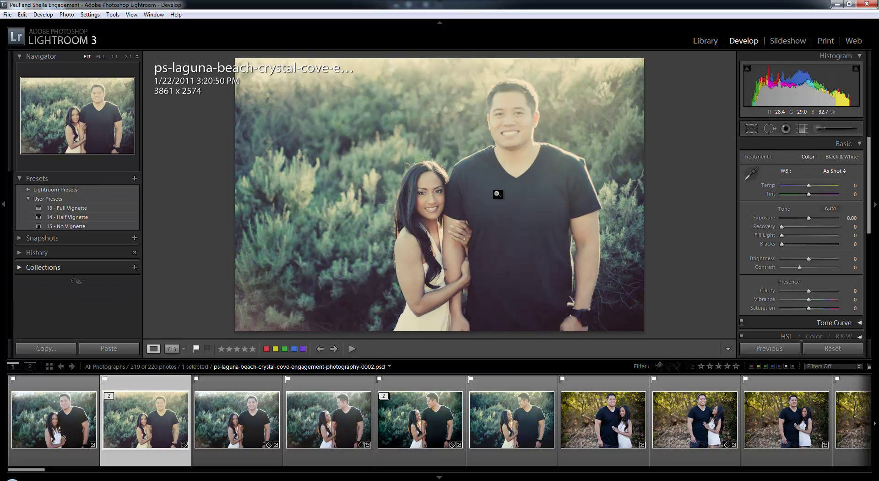
Switch from Grid back to Develop, then preview the -0002 photo in Slideshow as slide 2 of 219
key("g")
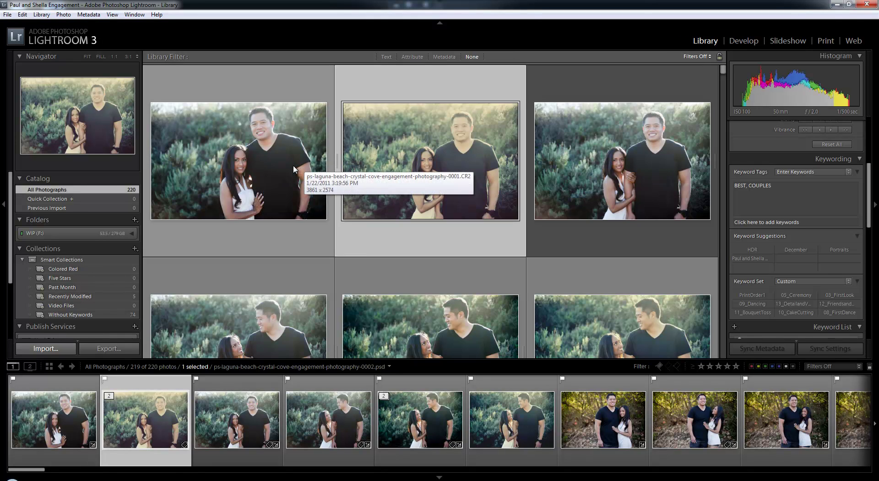
key("d")
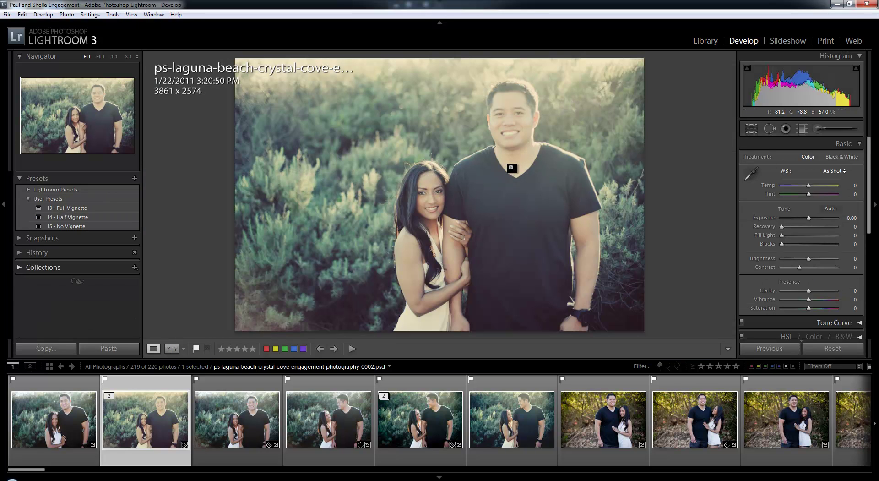
left_click(788, 41)
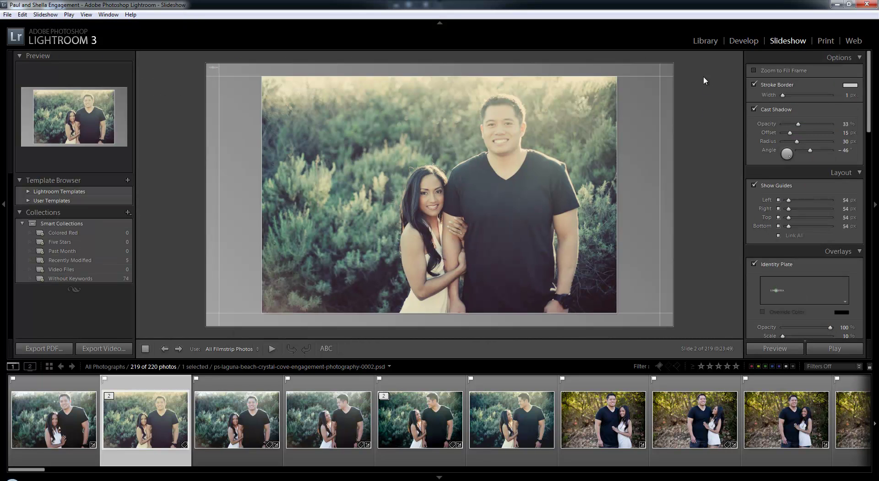
Show the -0002 couple photo large in Library Loupe view, tagged BEST and COUPLES
key("e")
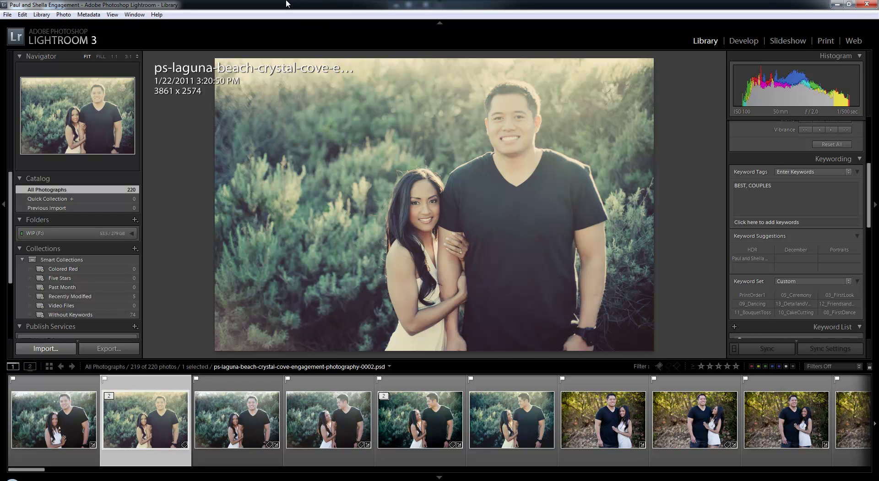
Place the -0002 photo and the next couple shot side by side as Select and Candidate in Compare view
key("g")
key("c")
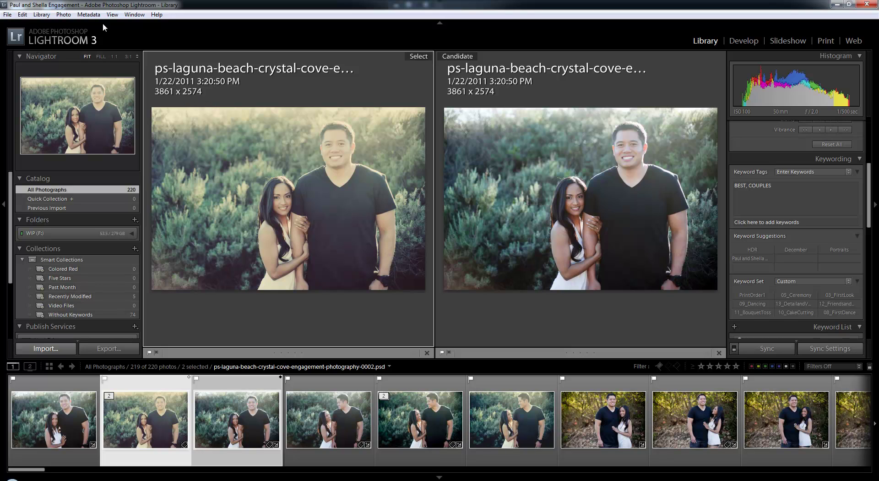
left_click(113, 14)
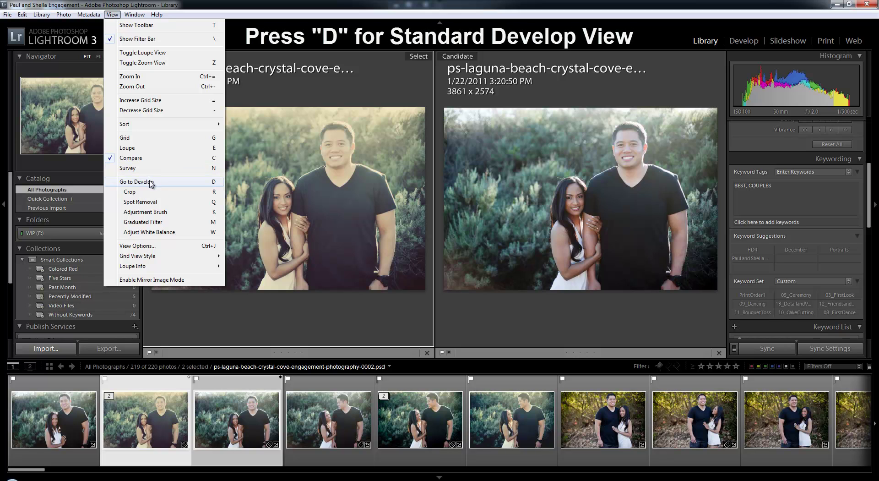
Return the -0002 photo to Develop with Basic settings unchanged and zoom in on the woman's face
key("Escape")
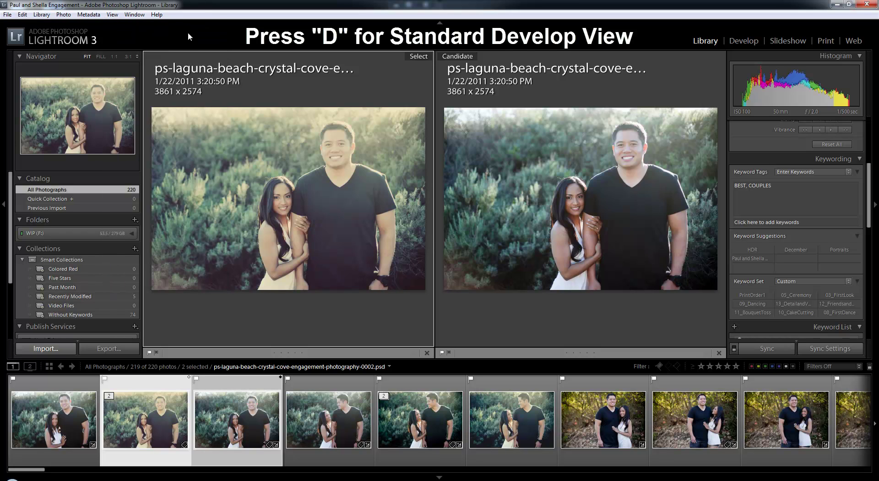
key("d")
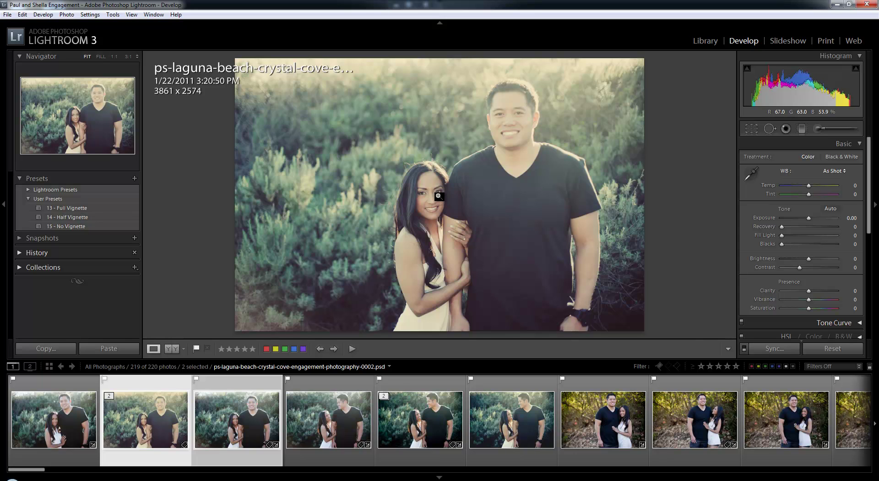
left_click(431, 191)
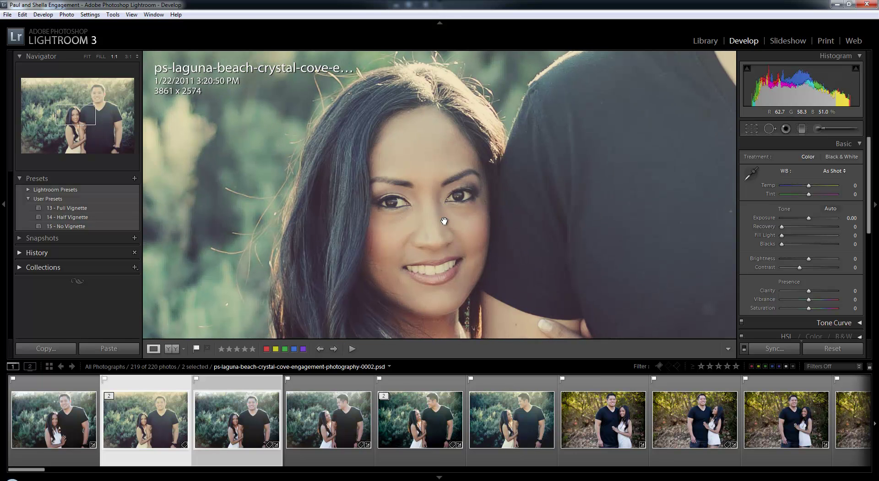
left_click(446, 222)
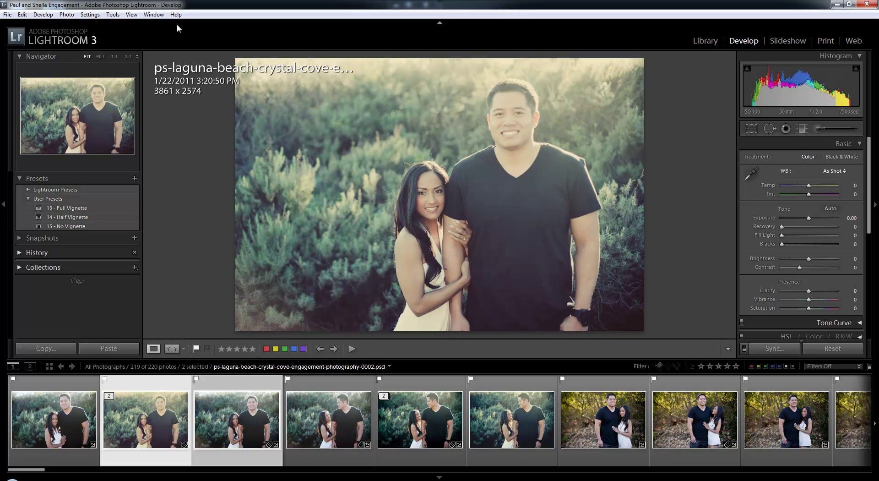
left_click(132, 15)
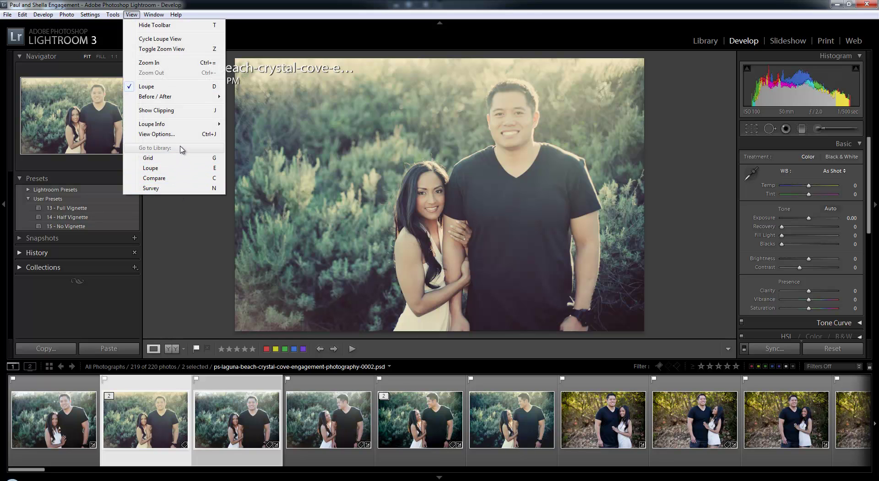
left_click(170, 170)
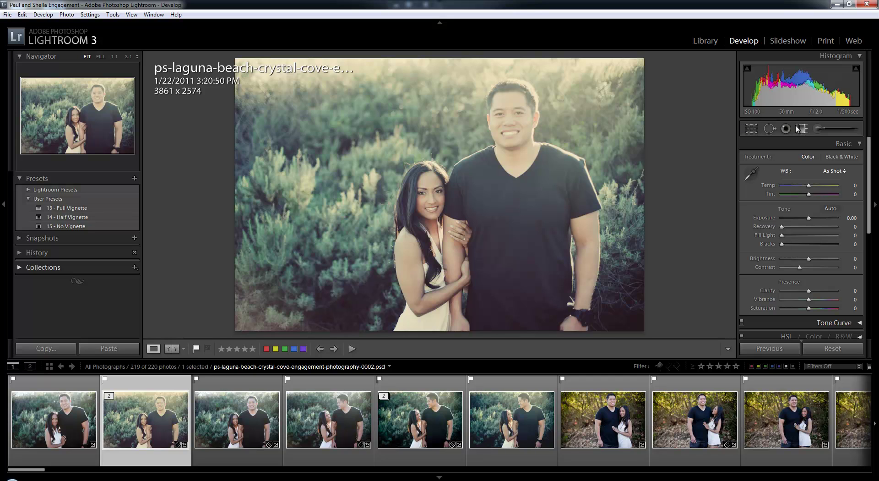
left_click(750, 130)
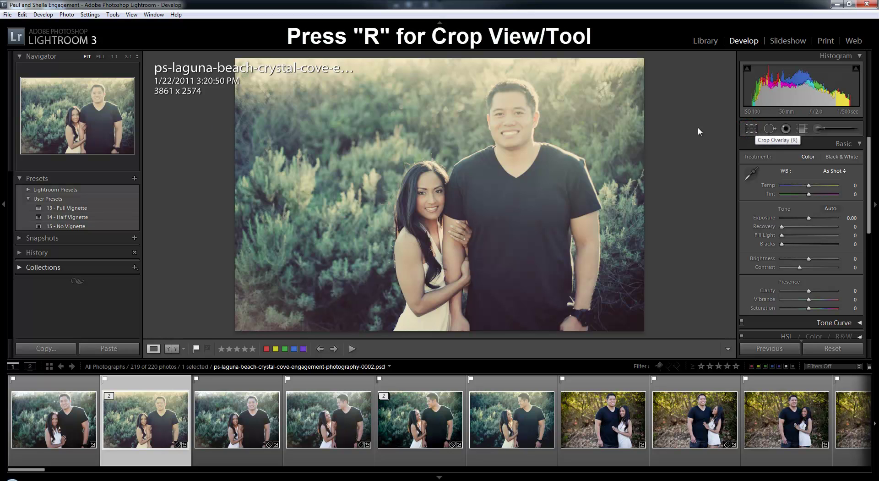
key("r")
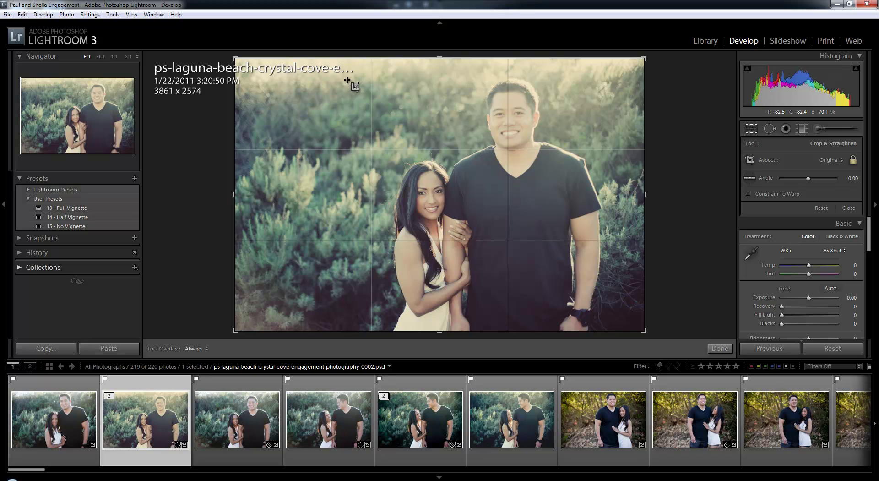
key("r")
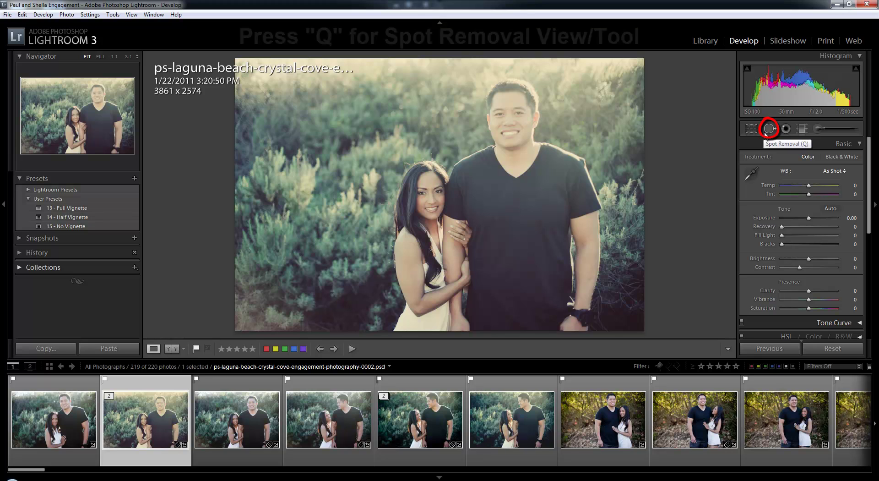
Heal a speck in the bushes above the woman's head with a size-46 spot at 1:1 zoom
key("q")
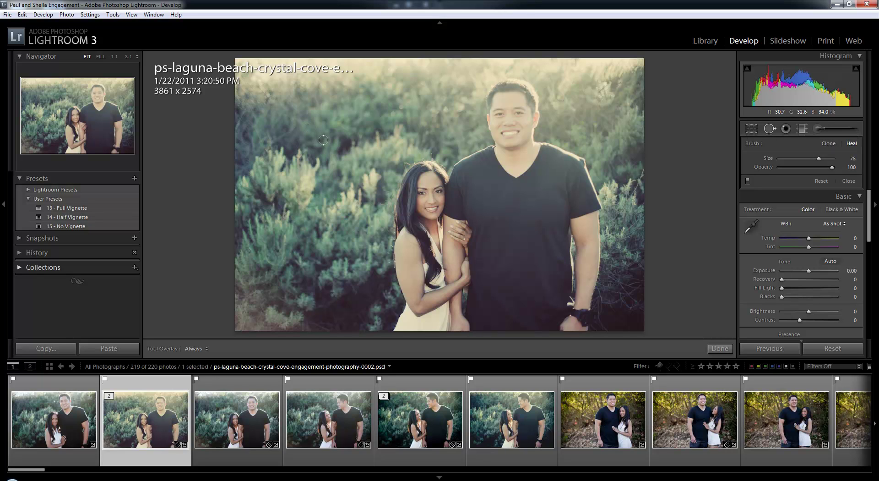
key("z")
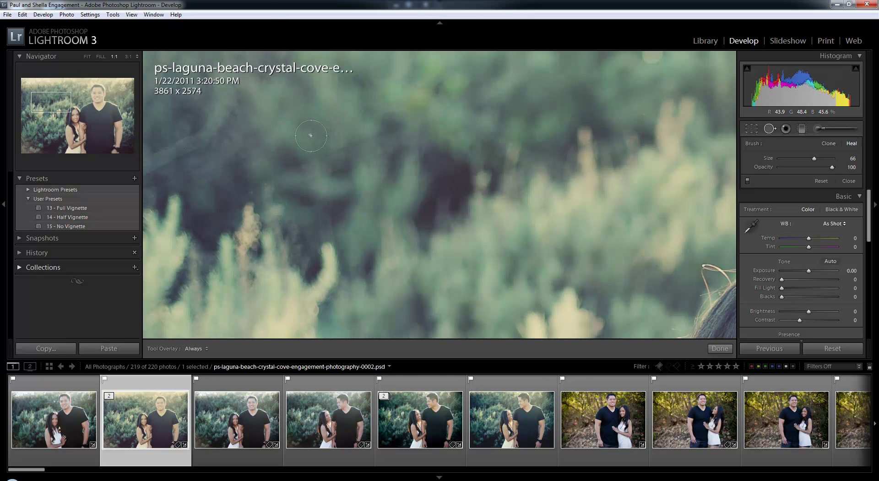
left_click(310, 134)
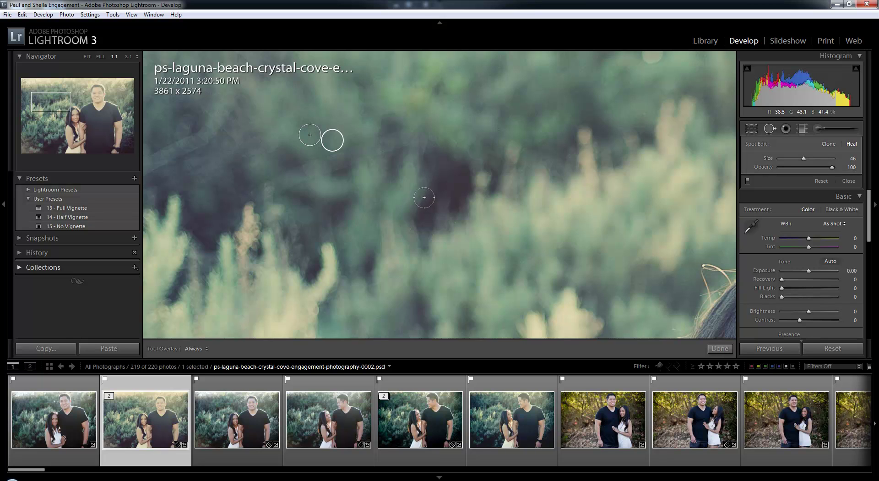
key("z")
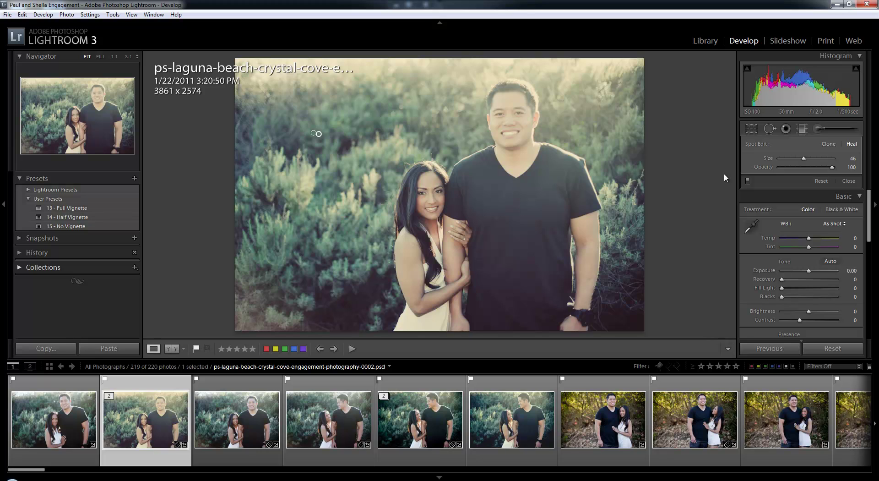
key("q")
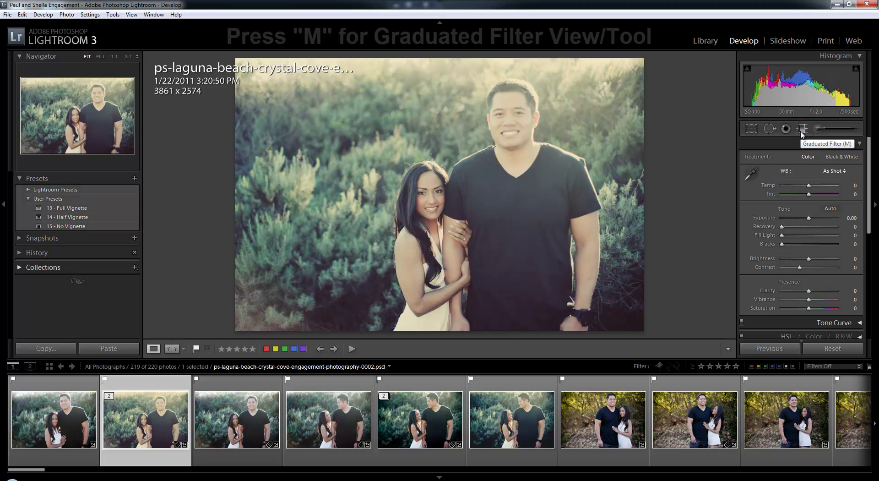
Drag a darkening graduated filter down from the top edge, then delete it and close the tool
key("m")
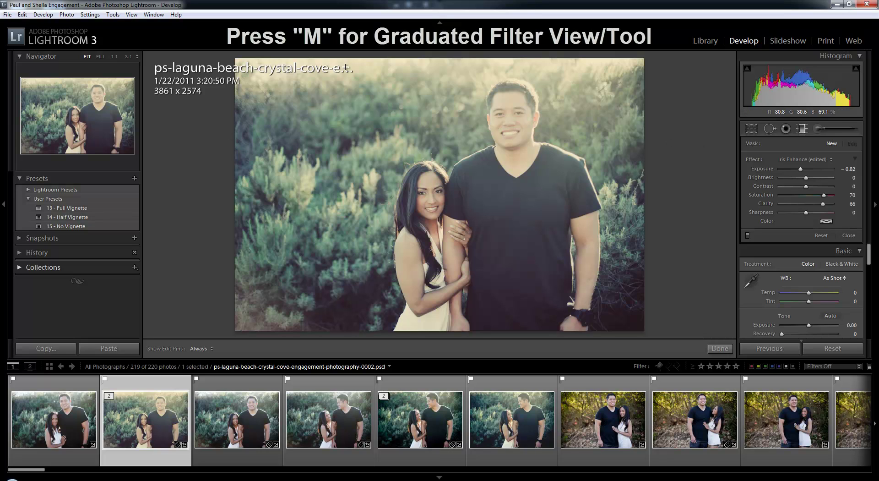
left_click_drag(351, 55, 349, 111)
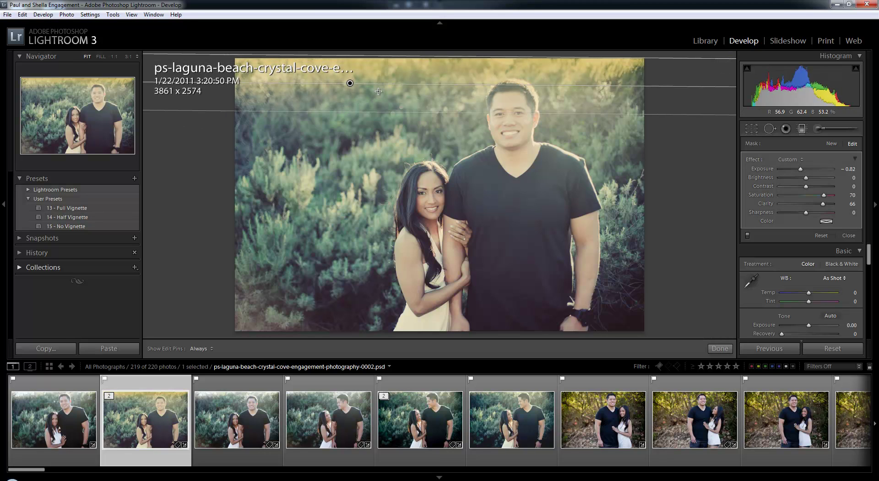
key("Delete")
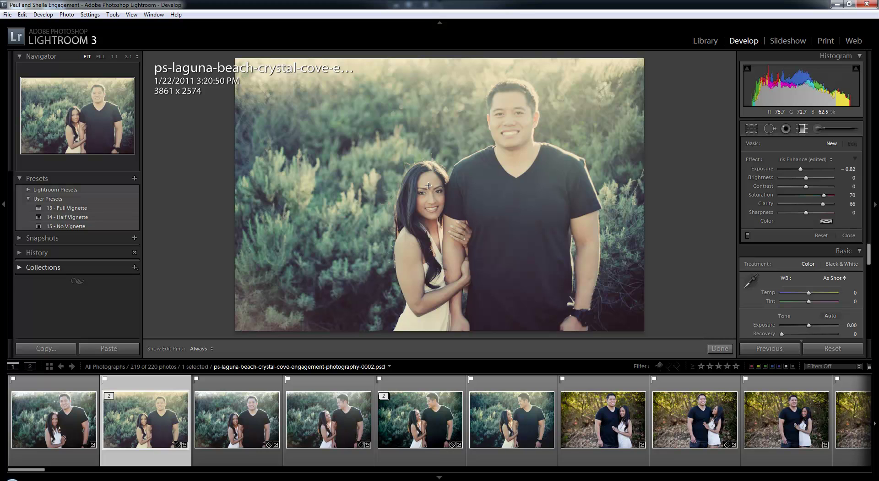
key("m")
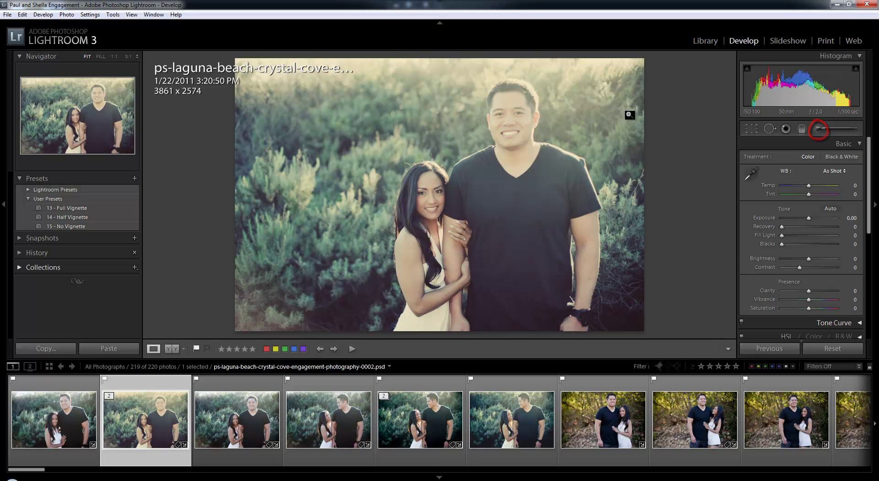
key("k")
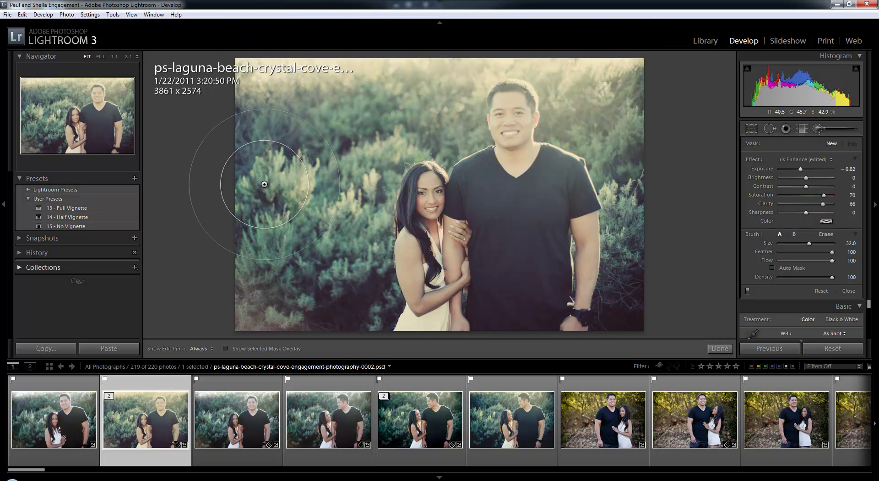
left_click(802, 130)
left_click_drag(261, 173, 382, 177)
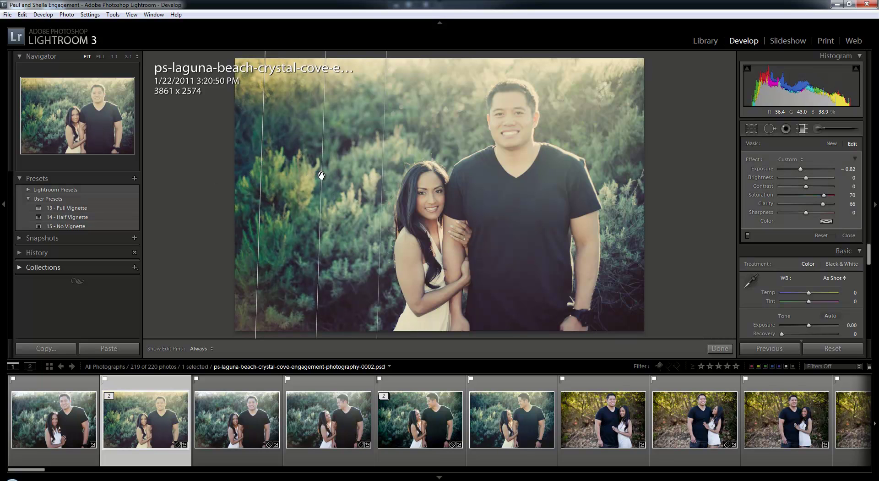
left_click(828, 129)
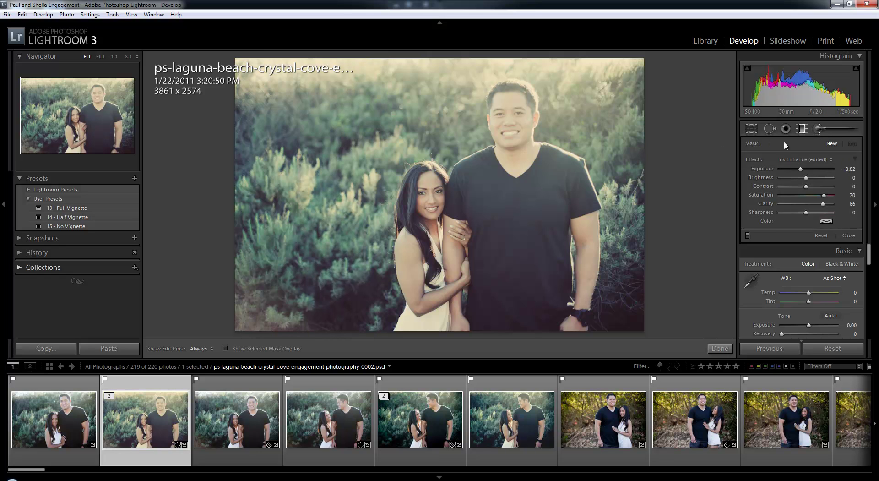
key("h")
mouse_move(216, 84)
left_mouse_down()
mouse_move(346, 85)
mouse_move(279, 137)
mouse_move(326, 121)
mouse_move(268, 173)
mouse_move(304, 189)
mouse_move(345, 153)
mouse_move(308, 251)
mouse_move(310, 242)
mouse_move(340, 316)
mouse_move(261, 325)
mouse_move(213, 190)
mouse_move(380, 48)
mouse_move(435, 109)
mouse_move(474, 46)
mouse_move(613, 41)
mouse_move(637, 104)
mouse_move(610, 123)
mouse_move(658, 315)
mouse_move(651, 334)
left_mouse_up()
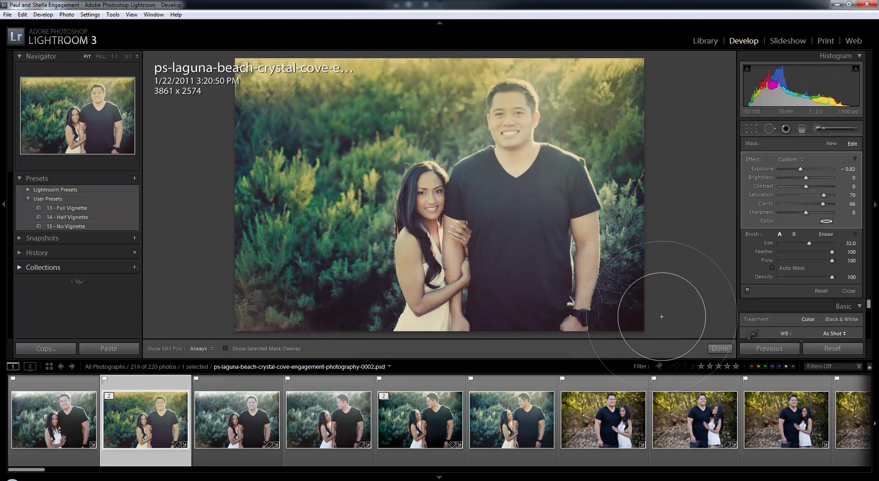
key("ctrl+z")
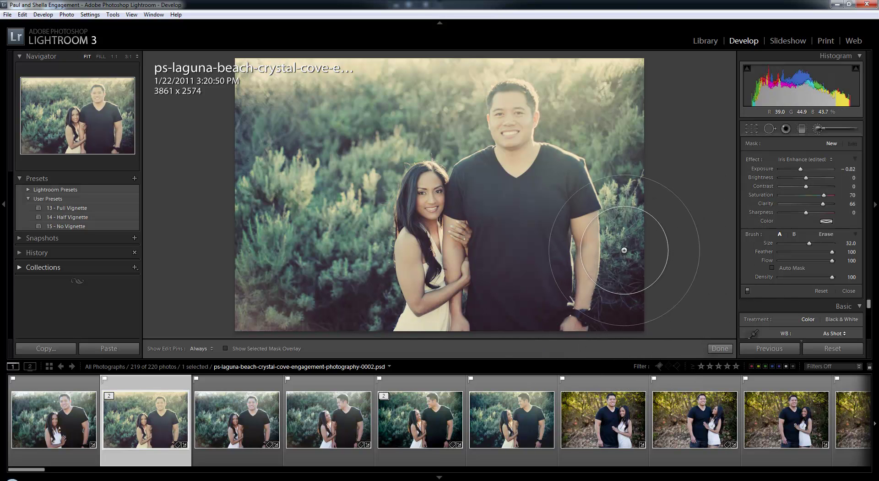
left_click(817, 130)
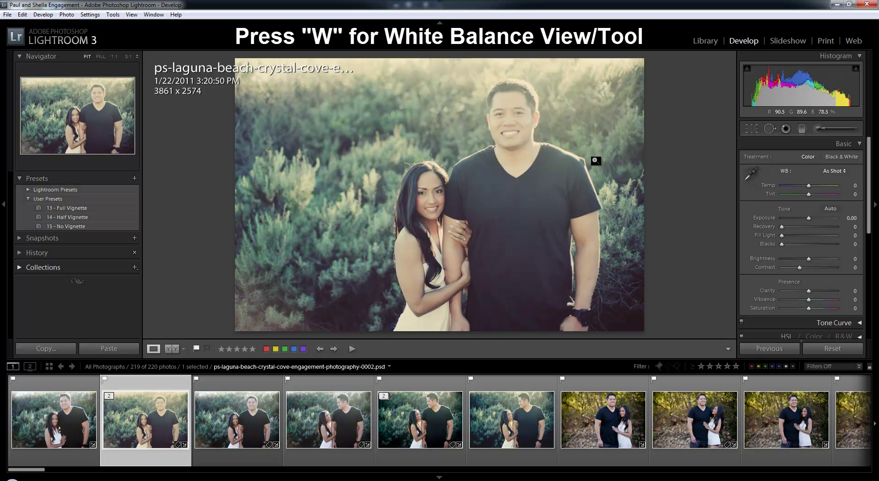
left_click(755, 177)
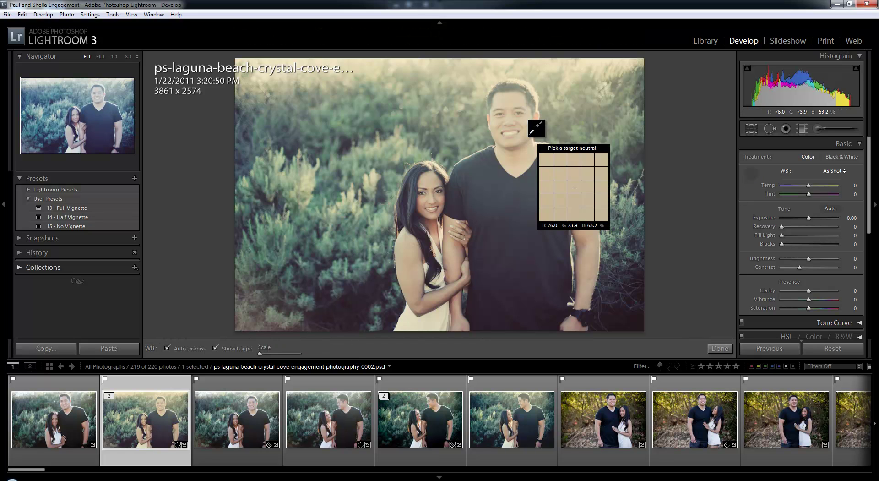
left_click(432, 327)
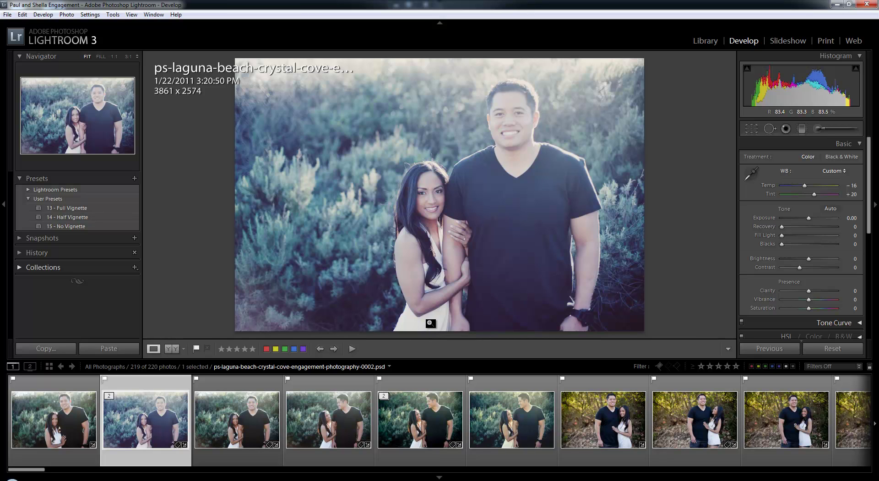
key("ctrl+z")
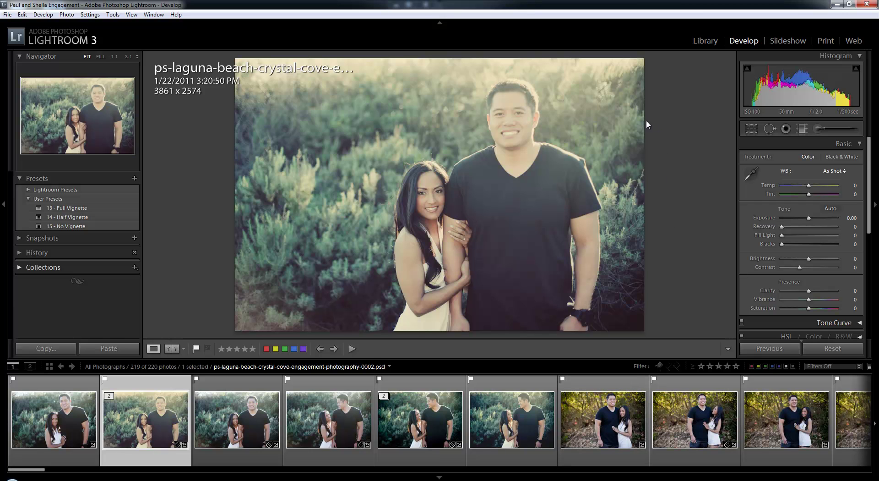
Select forest photo 0010, crop tighter around the couple, then undo the crop
key("g")
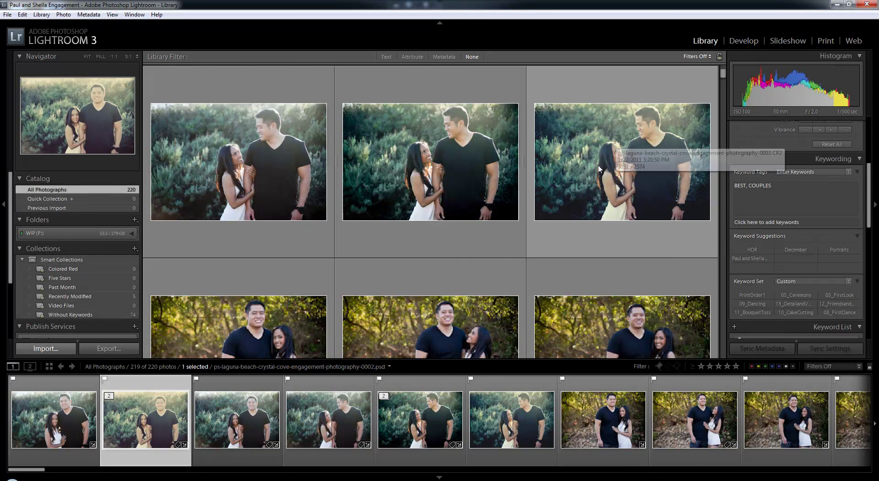
scroll(600, 165, "down", 2)
left_click(568, 244)
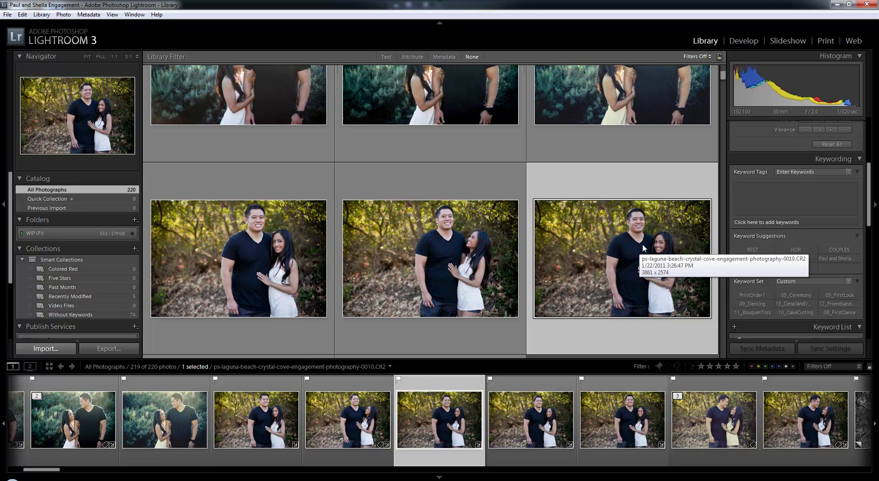
key("r")
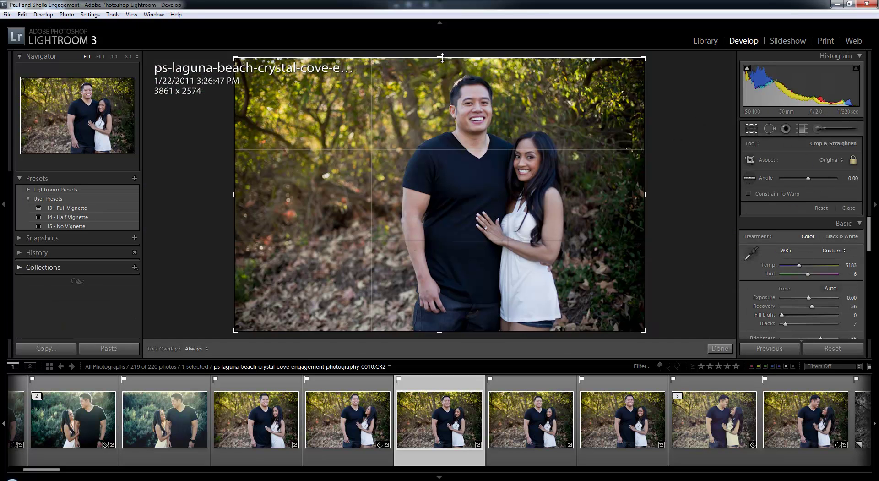
left_click_drag(440, 57, 440, 71)
key("r")
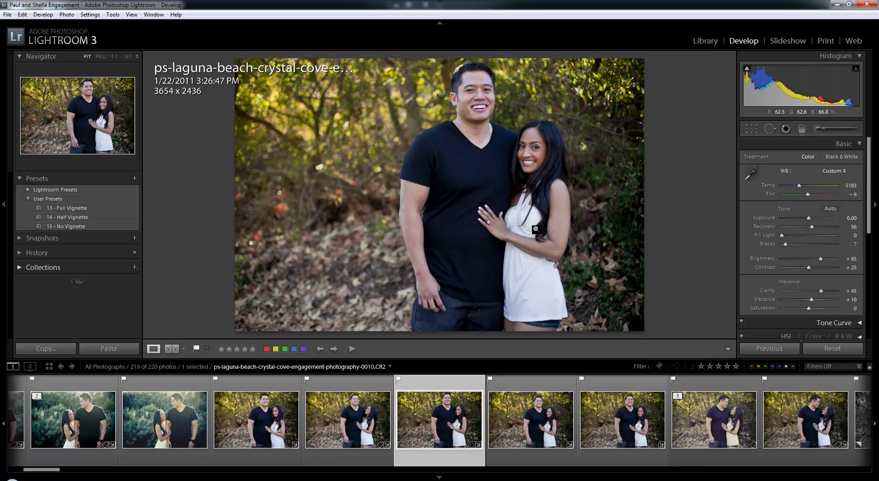
key("ctrl+z")
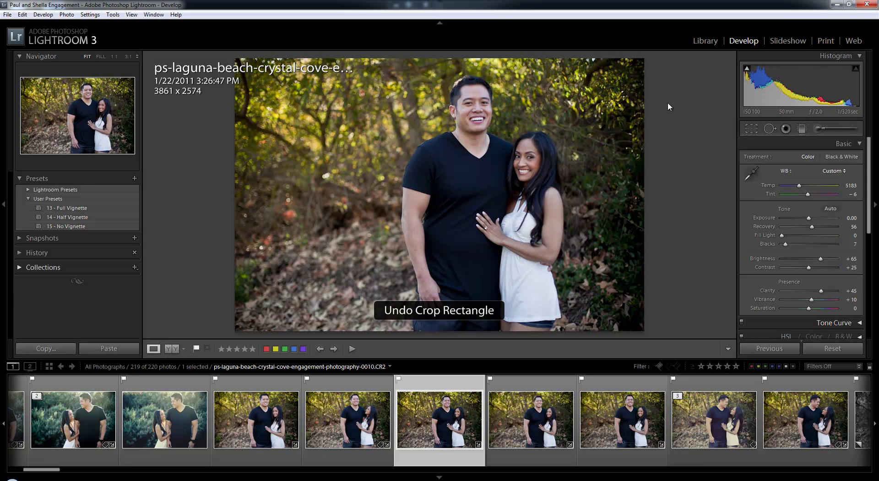
Select photo 0012 for white-balance sampling in Develop, at Custom Temp 5183, Tint -6
key("g")
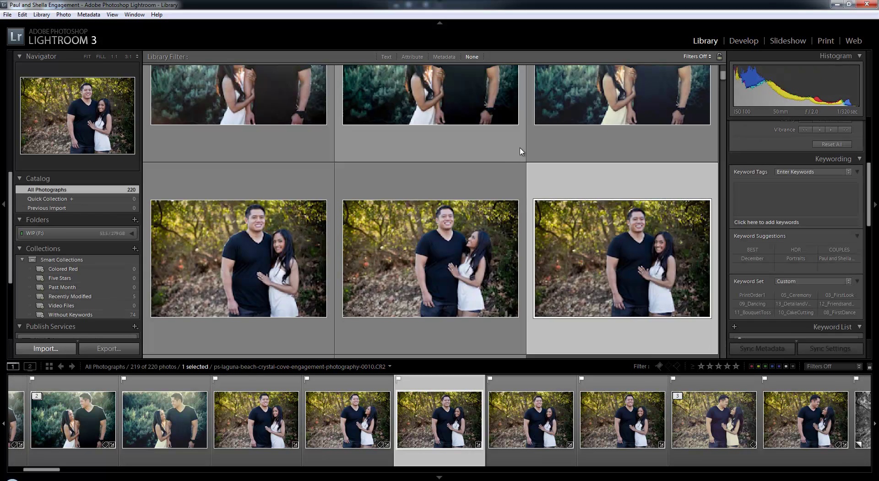
scroll(499, 168, "down", 3)
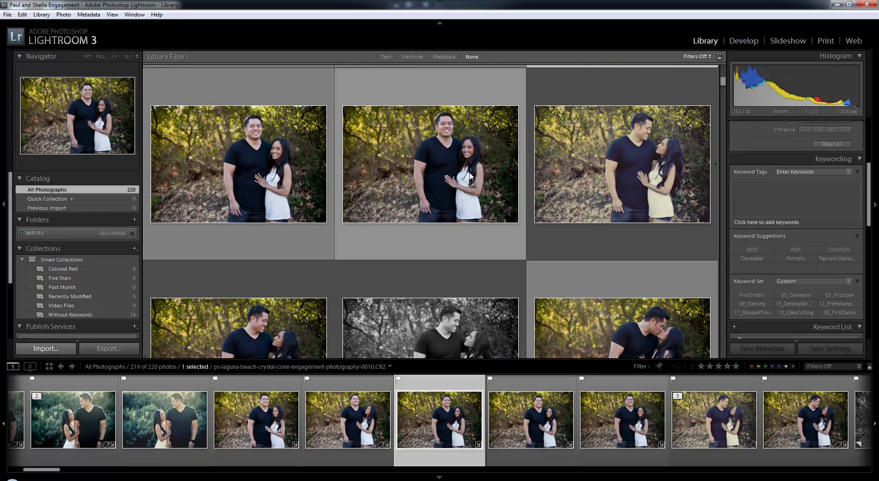
left_click(426, 174)
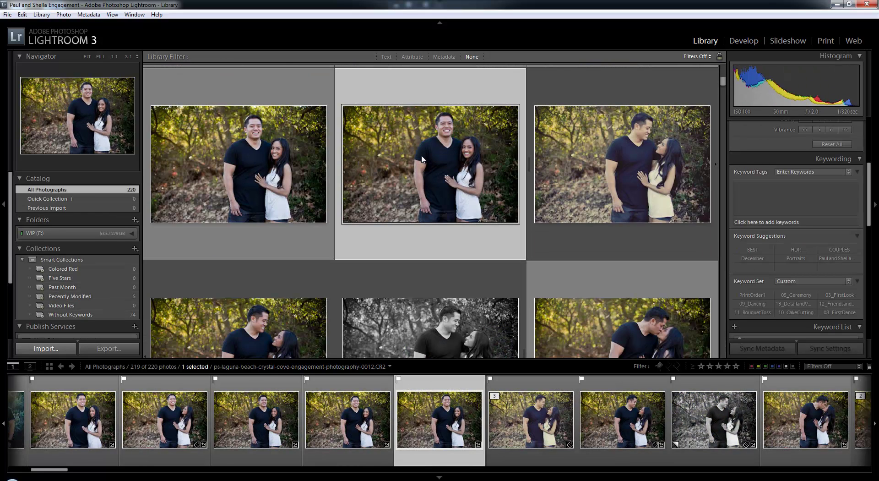
key("w")
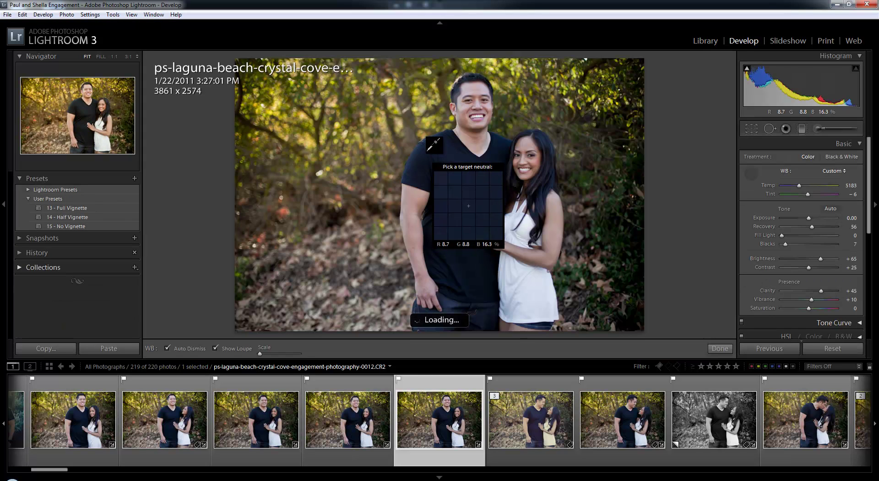
Sample white balance from the white dress, then undo the 7750 shift back to Temp 5183
left_click(514, 219)
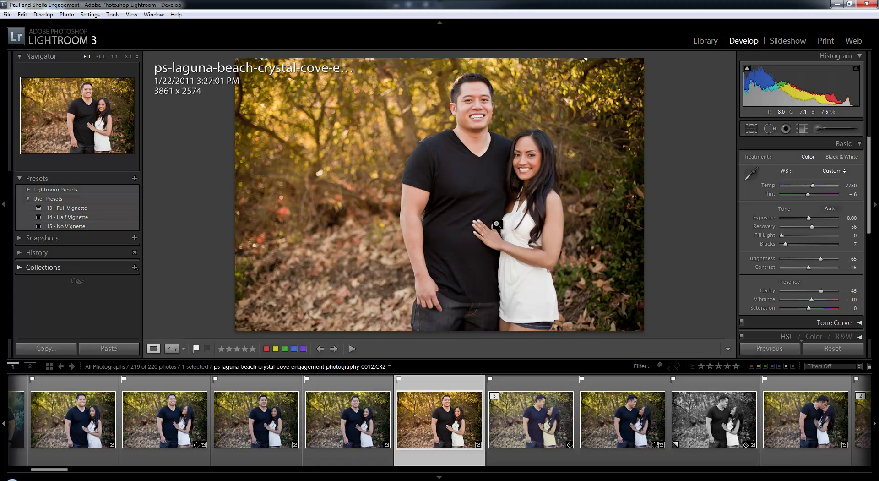
key("ctrl+z")
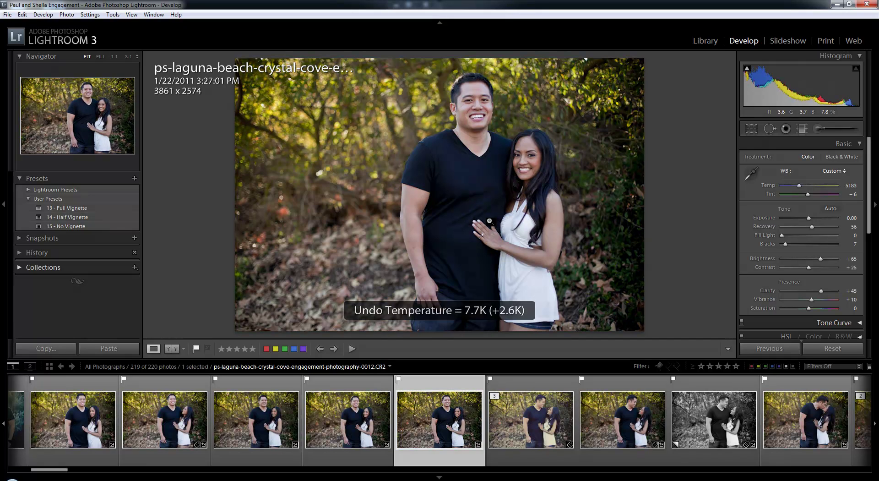